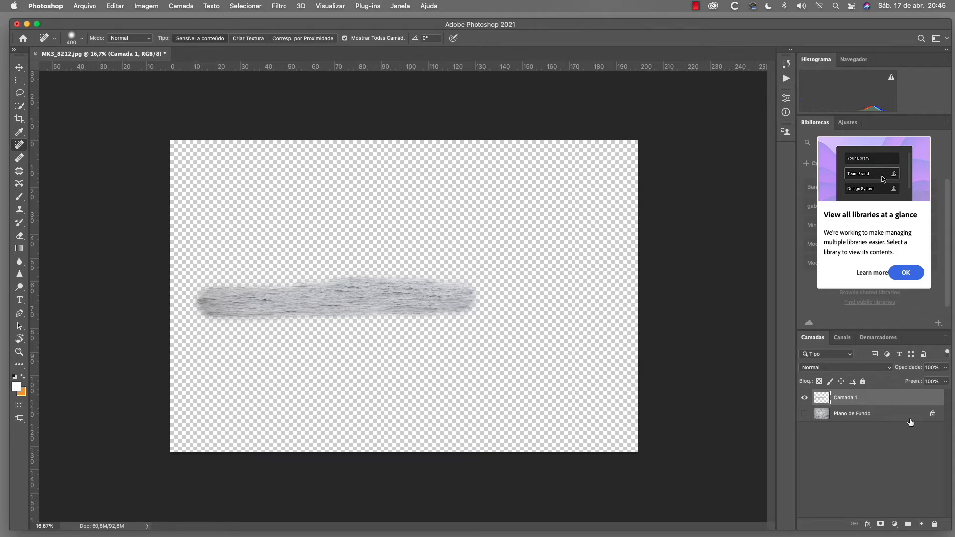
Show the Plano de Fundo layer again, try deleting Camada 1, and undo the deletion.
left_click(805, 414)
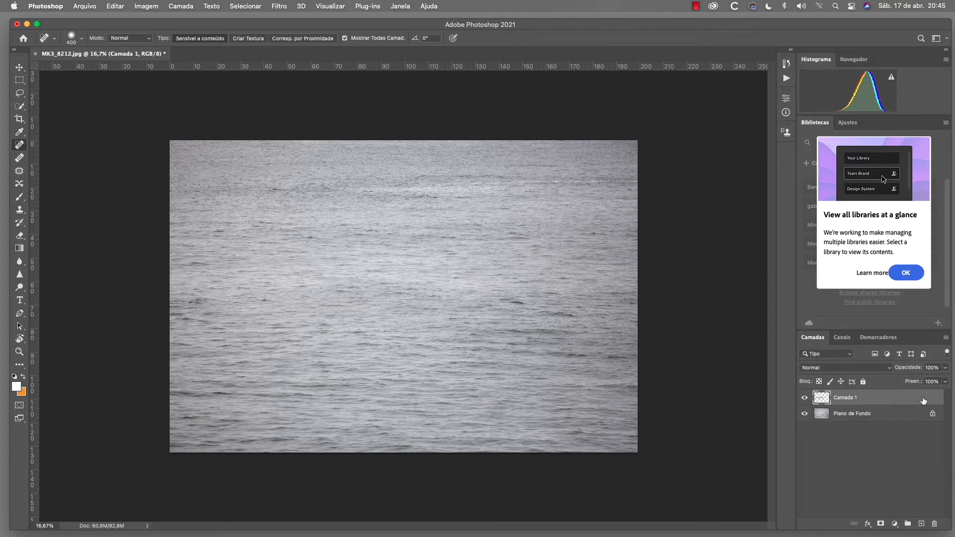
left_click_drag(924, 401, 934, 524)
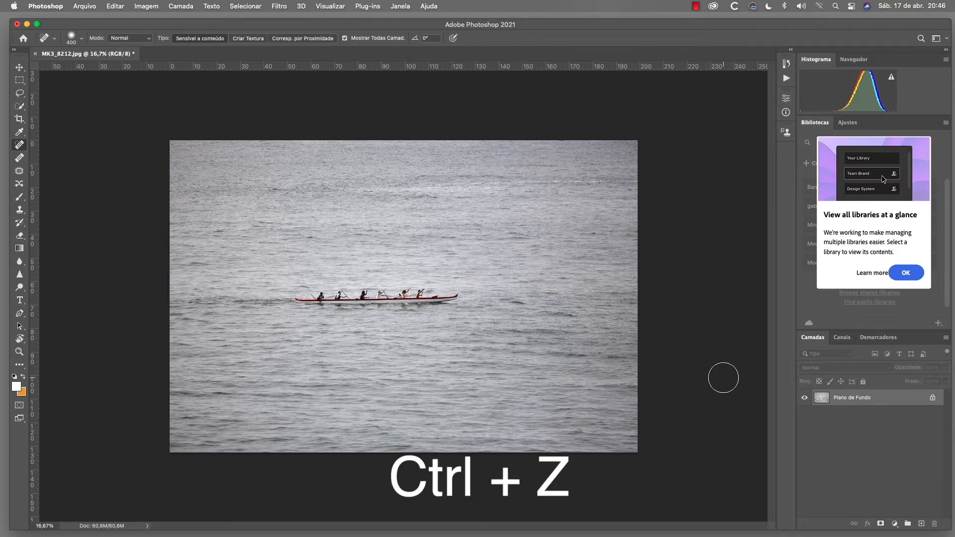
key("ctrl+z")
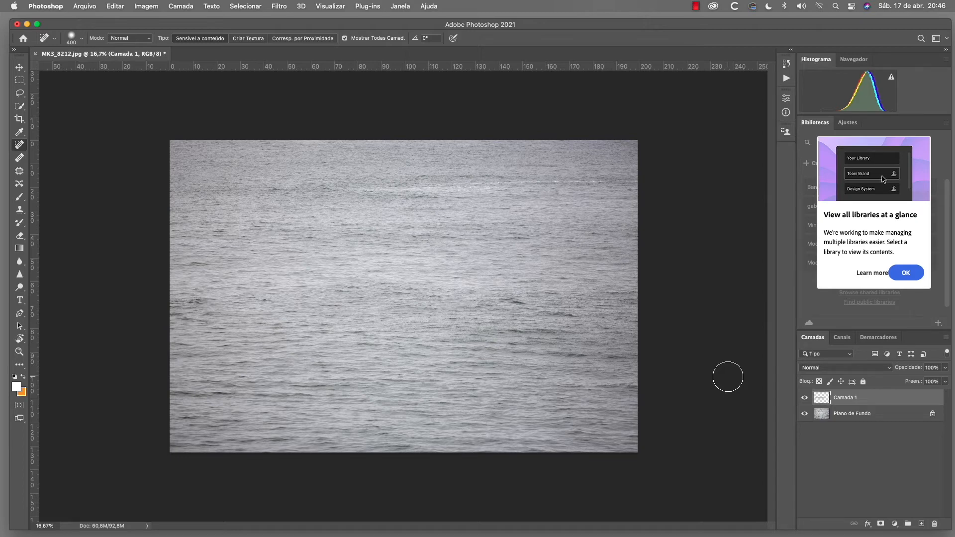
Erase the healed water stroke from Camada 1 to bring the canoe back, temporarily hiding Plano de Fundo to check the leftover pixels.
left_click(20, 236)
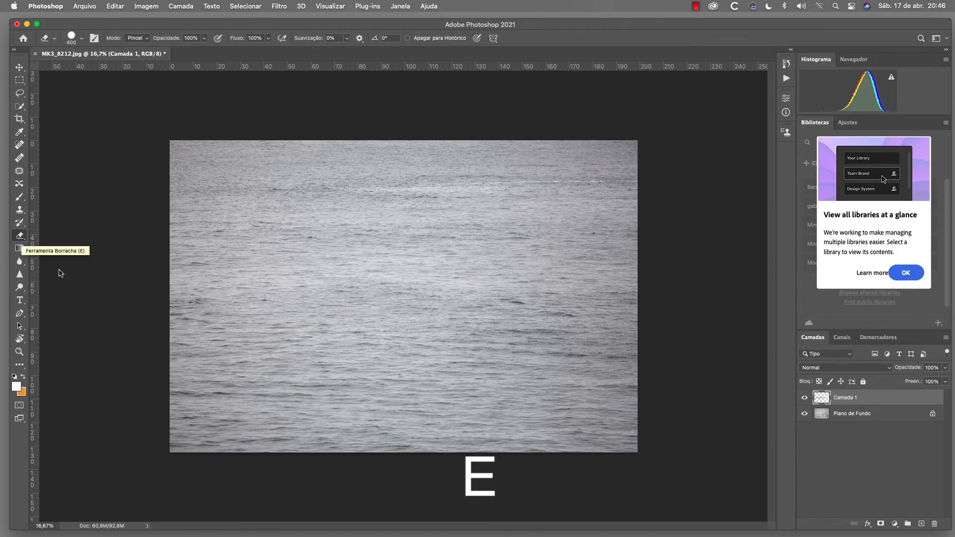
mouse_move(446, 305)
left_mouse_down()
mouse_move(428, 293)
mouse_move(438, 293)
mouse_move(389, 295)
mouse_move(405, 292)
mouse_move(398, 296)
mouse_move(416, 306)
mouse_move(410, 294)
mouse_move(421, 286)
mouse_move(381, 289)
left_mouse_up()
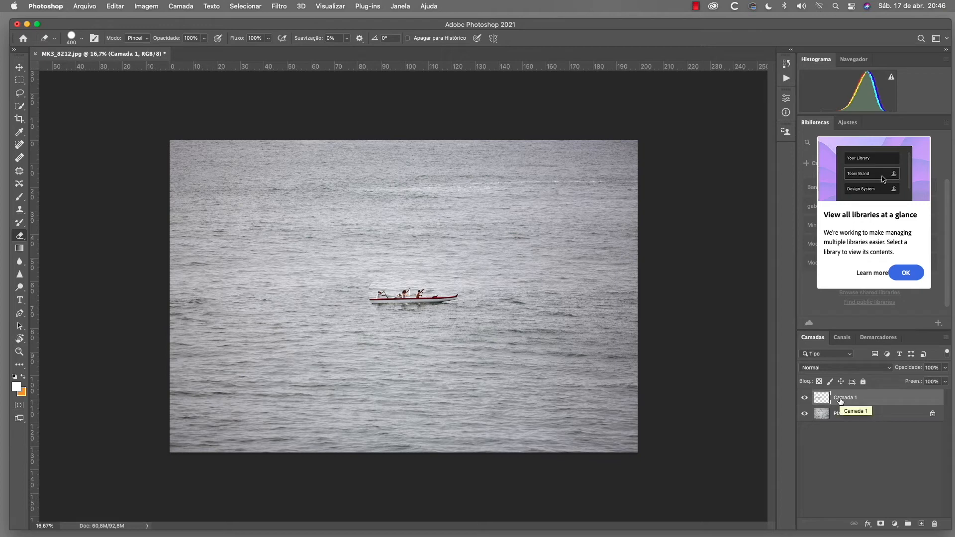
left_click(805, 413)
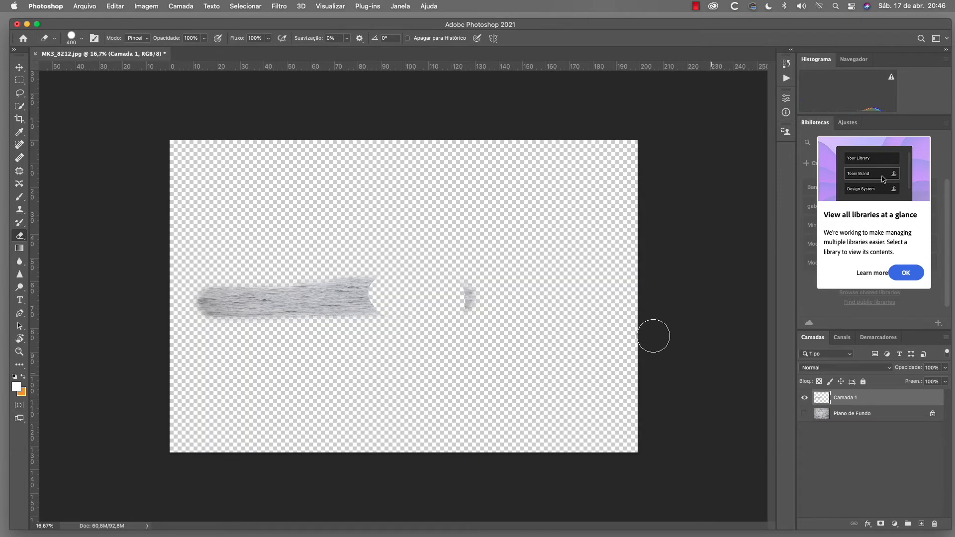
left_click_drag(480, 275, 477, 303)
mouse_move(377, 266)
left_mouse_down()
mouse_move(377, 290)
mouse_move(352, 305)
mouse_move(321, 293)
mouse_move(328, 304)
left_mouse_up()
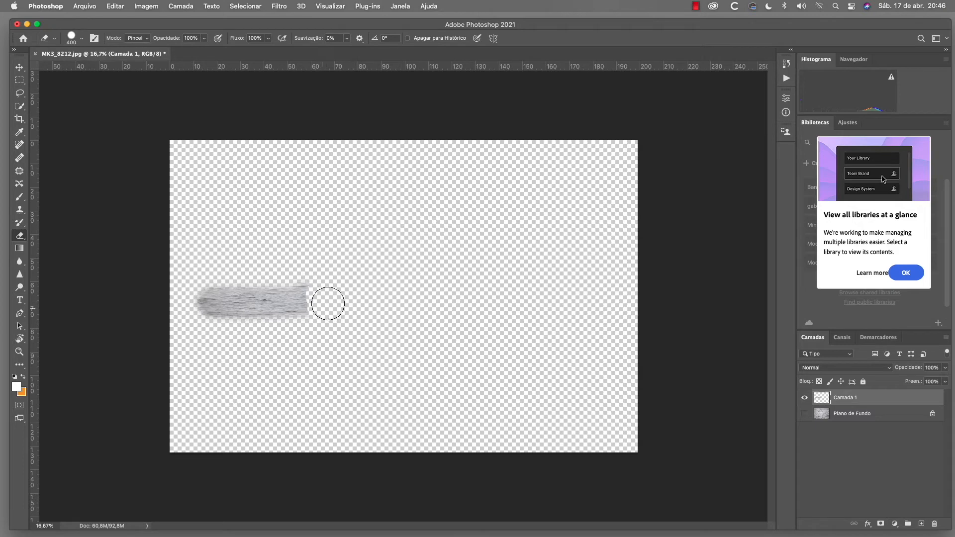
left_click(805, 413)
mouse_move(322, 293)
left_mouse_down()
mouse_move(189, 298)
mouse_move(209, 299)
left_mouse_up()
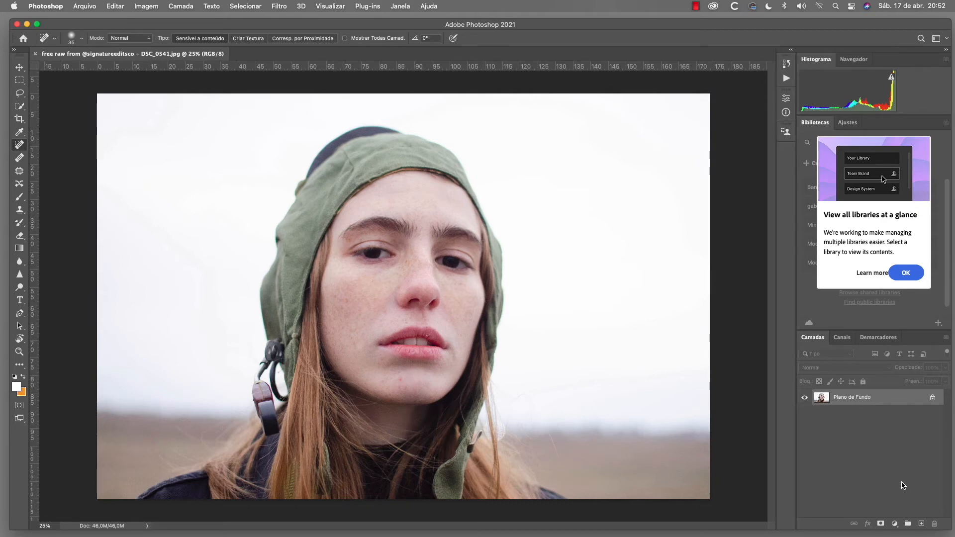
Add a new empty layer above the portrait and enable Mostrar Todas Camad. for the Spot Healing Brush.
left_click(922, 524)
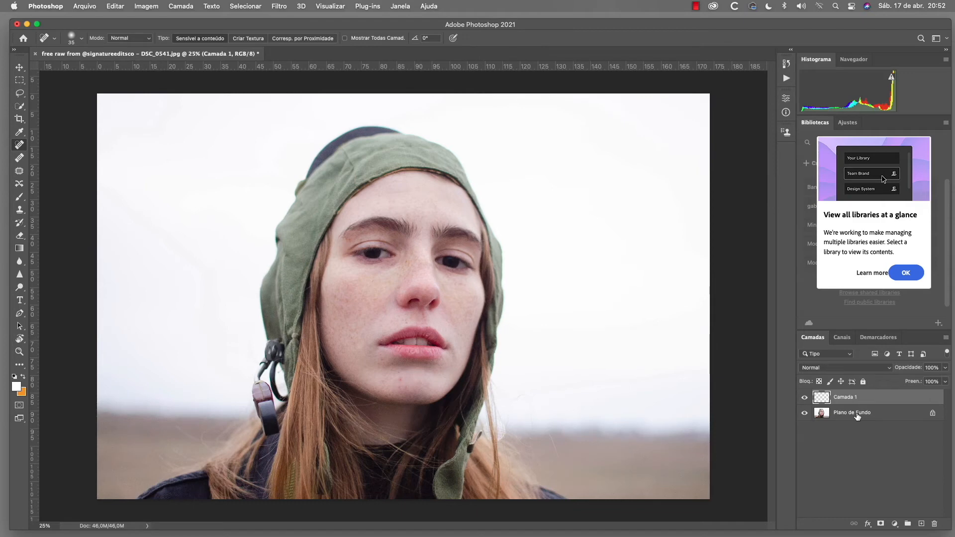
left_click(345, 39)
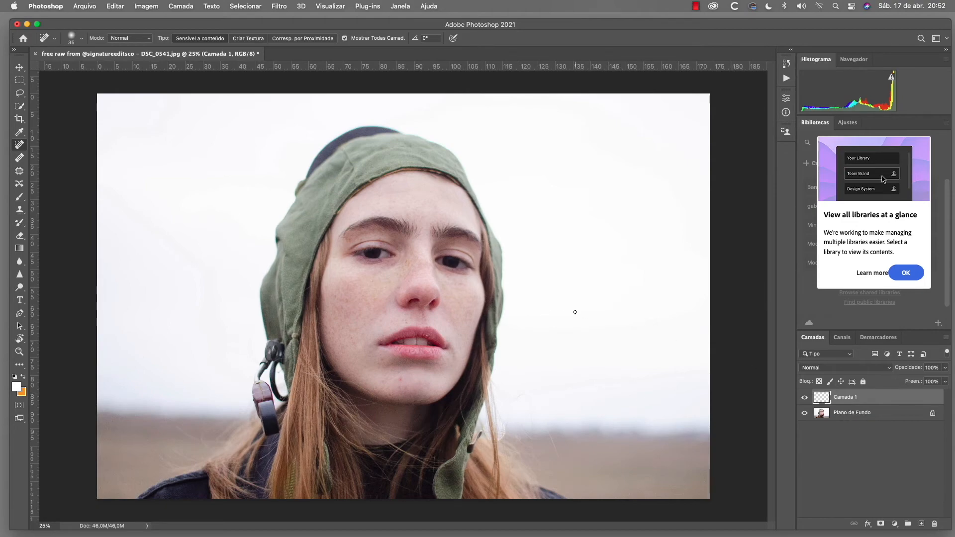
View the portrait at 100% and heal the red blemish on the chin below the lips with an enlarged brush.
key("ctrl+plus")
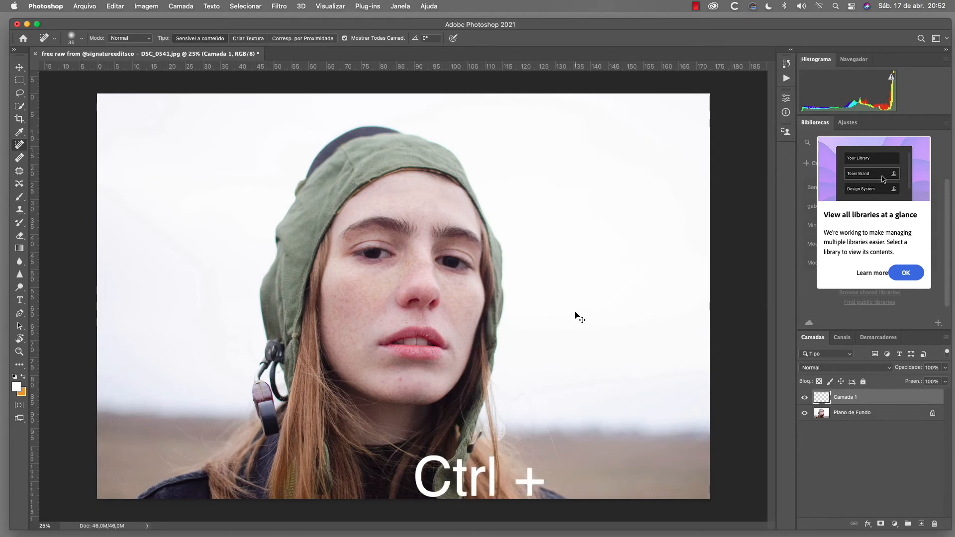
key("ctrl+plus")
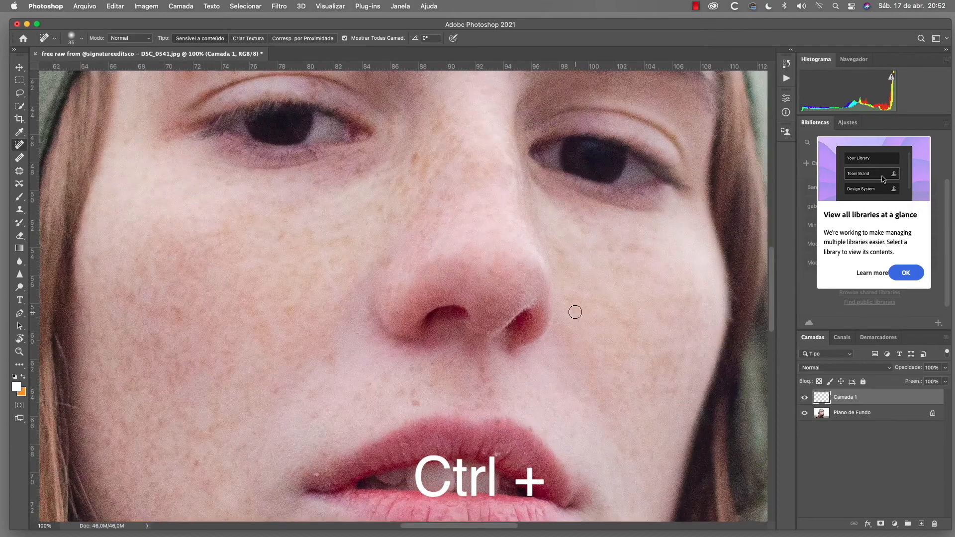
scroll(513, 345, "down", 1)
scroll(513, 345, "down", 5)
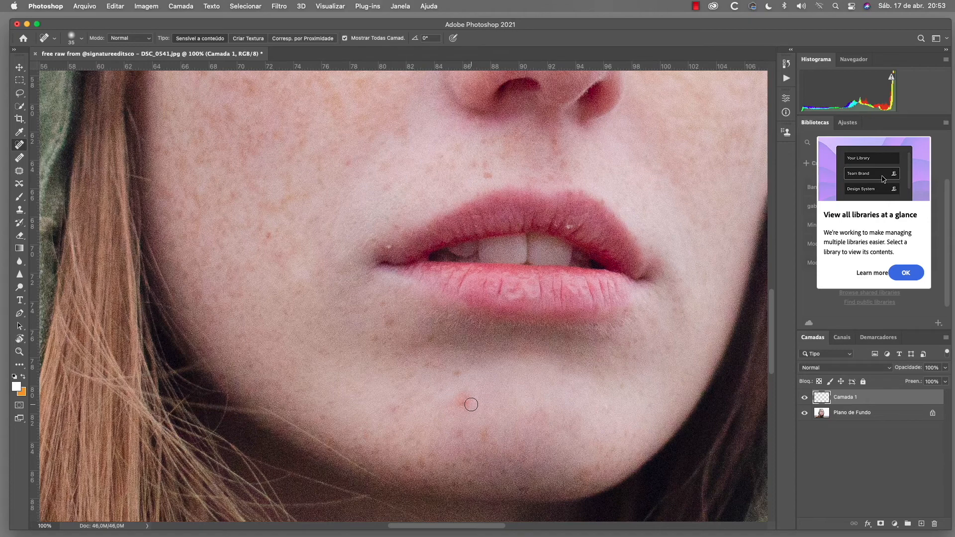
key("bracketright")
key("bracketright")
key("bracketright")
Heal the light speck on the upper lip with a smaller brush, and the spot near the mouth corner at brush size 40.
key("bracketright")
key("bracketright")
key("bracketleft")
left_click(464, 402)
left_click(461, 402)
key("bracketleft")
key("bracketleft")
key("bracketleft")
key("bracketleft")
left_click(570, 227)
key("bracketright")
key("bracketright")
left_click(389, 246)
Examine the skin from the mouth over the nose and eyes up to the forehead for further blemishes.
scroll(478, 172, "up", 10)
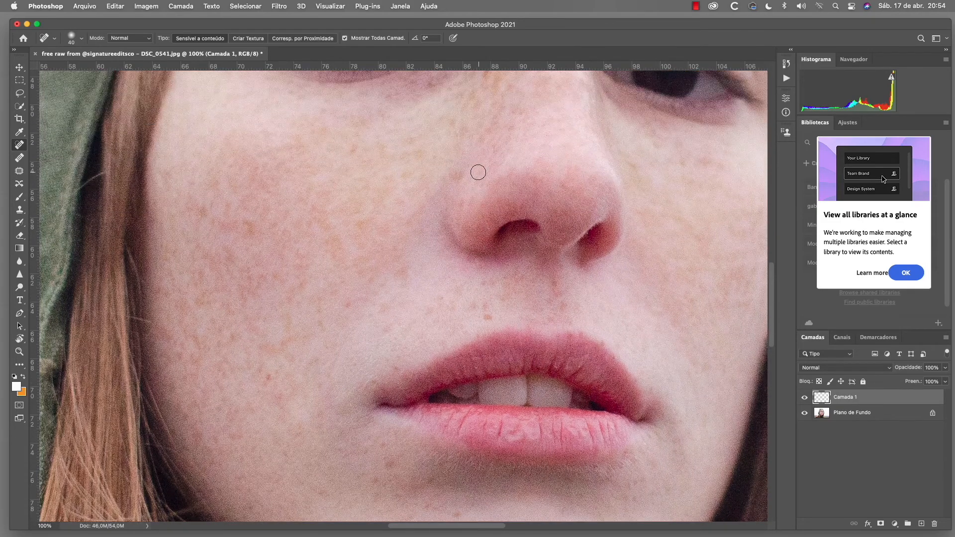
scroll(481, 172, "down", 10)
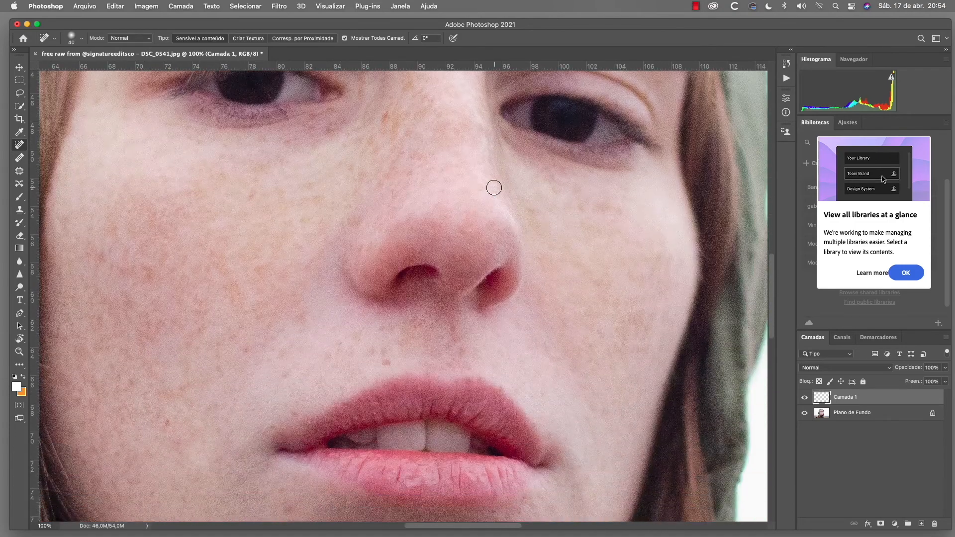
scroll(494, 188, "up", 5)
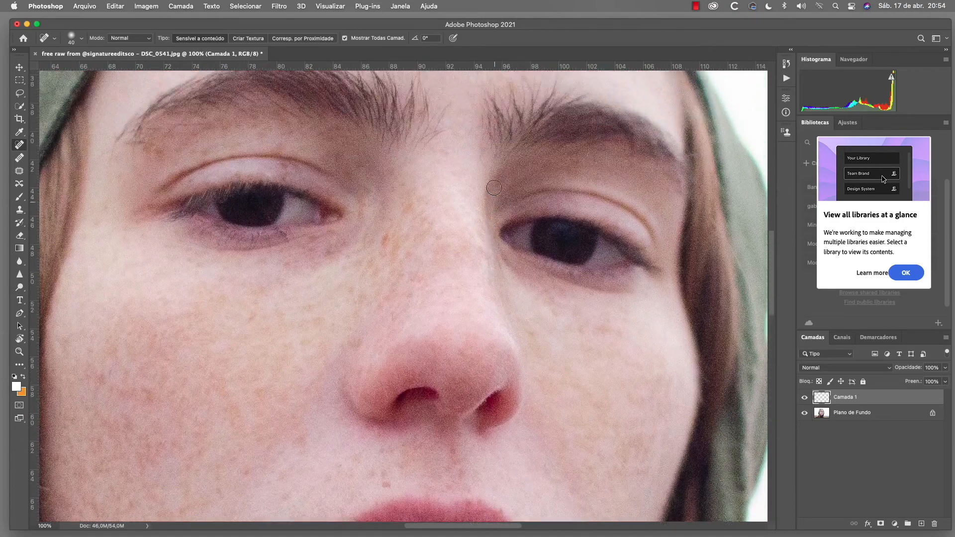
scroll(456, 118, "up", 2)
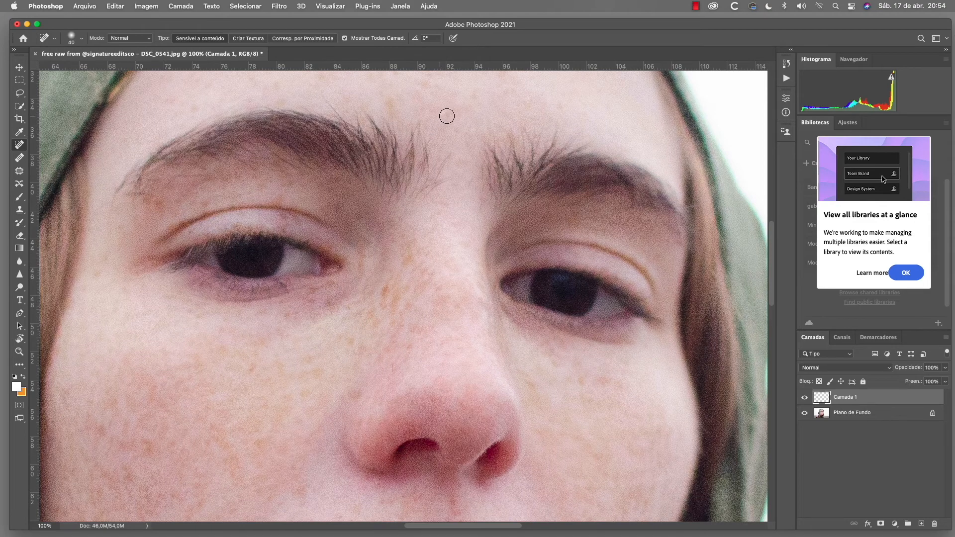
scroll(444, 113, "right", 2)
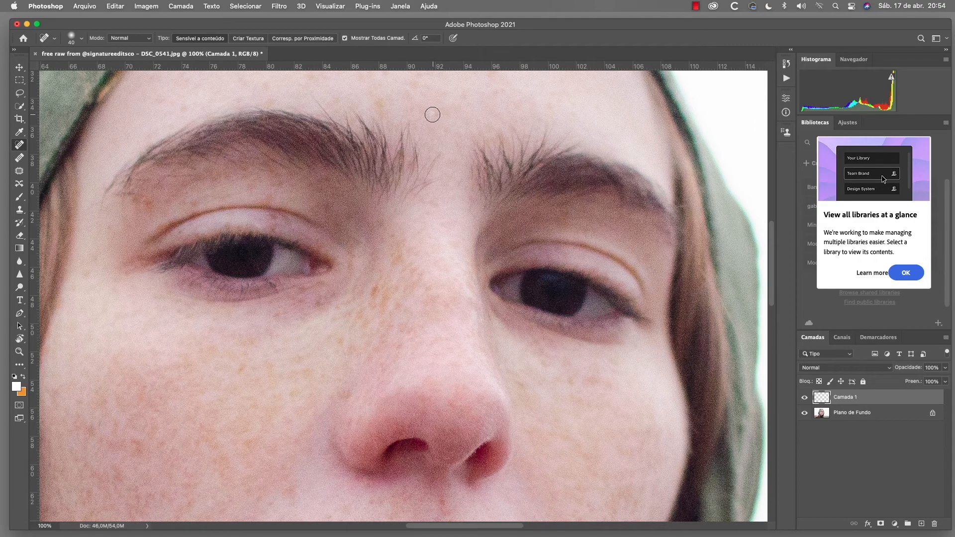
scroll(465, 125, "up", 4)
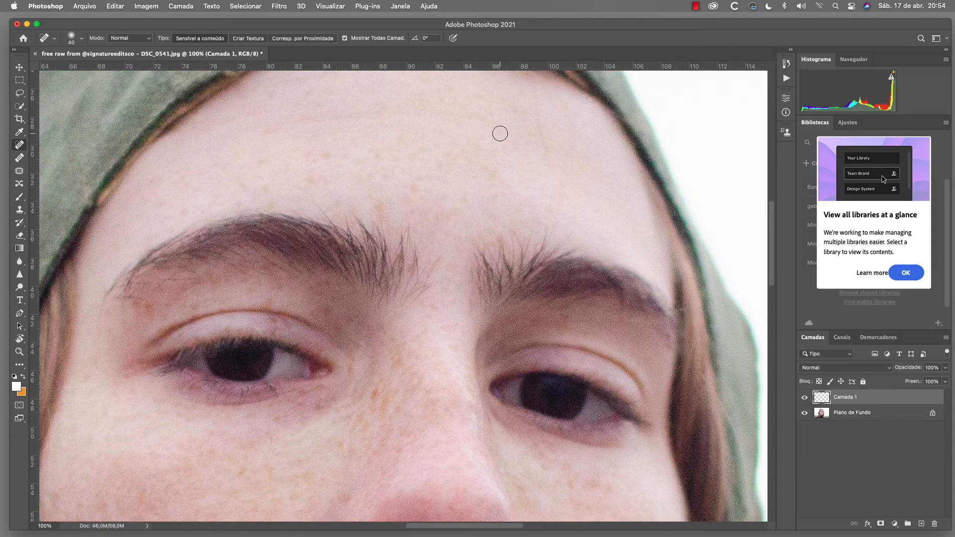
scroll(500, 133, "up", 2)
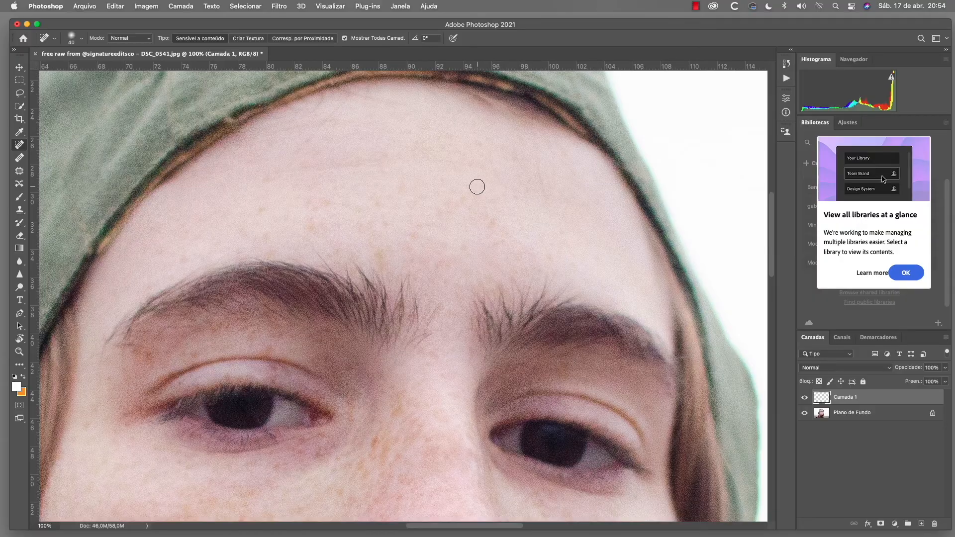